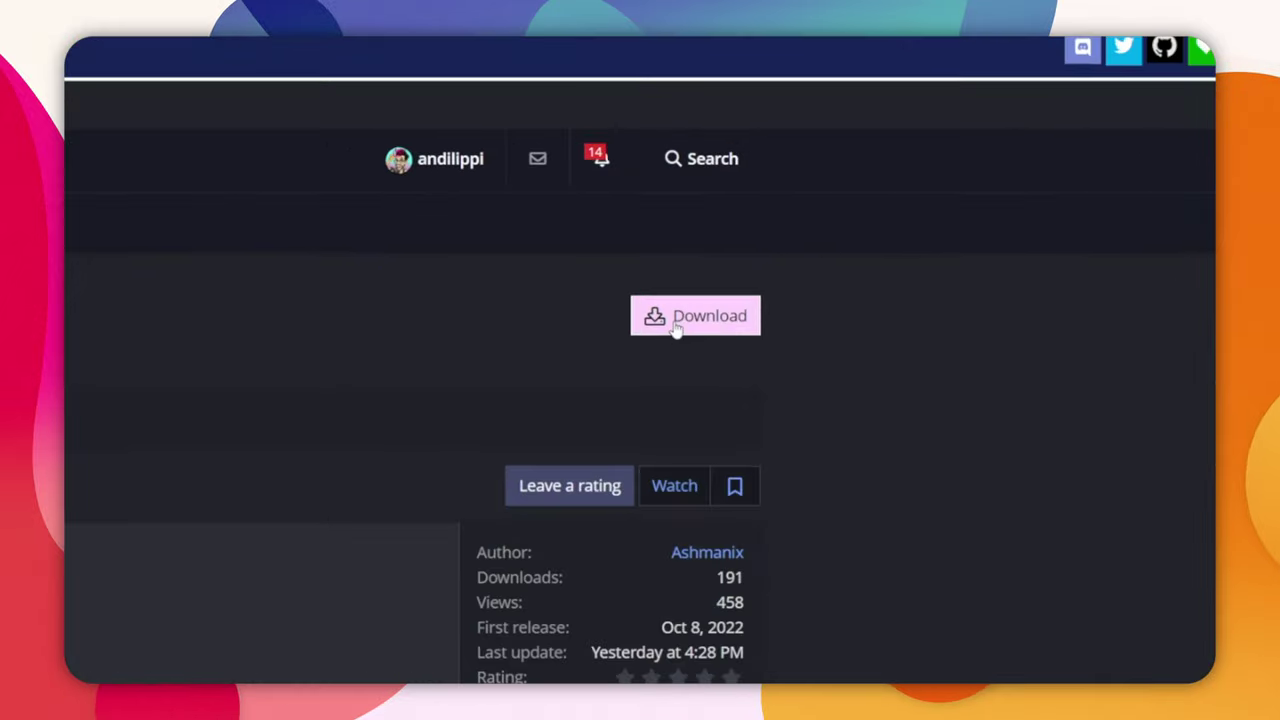
Download the countdown timer plugin and try running its Windows installer from the zip
click(663, 331)
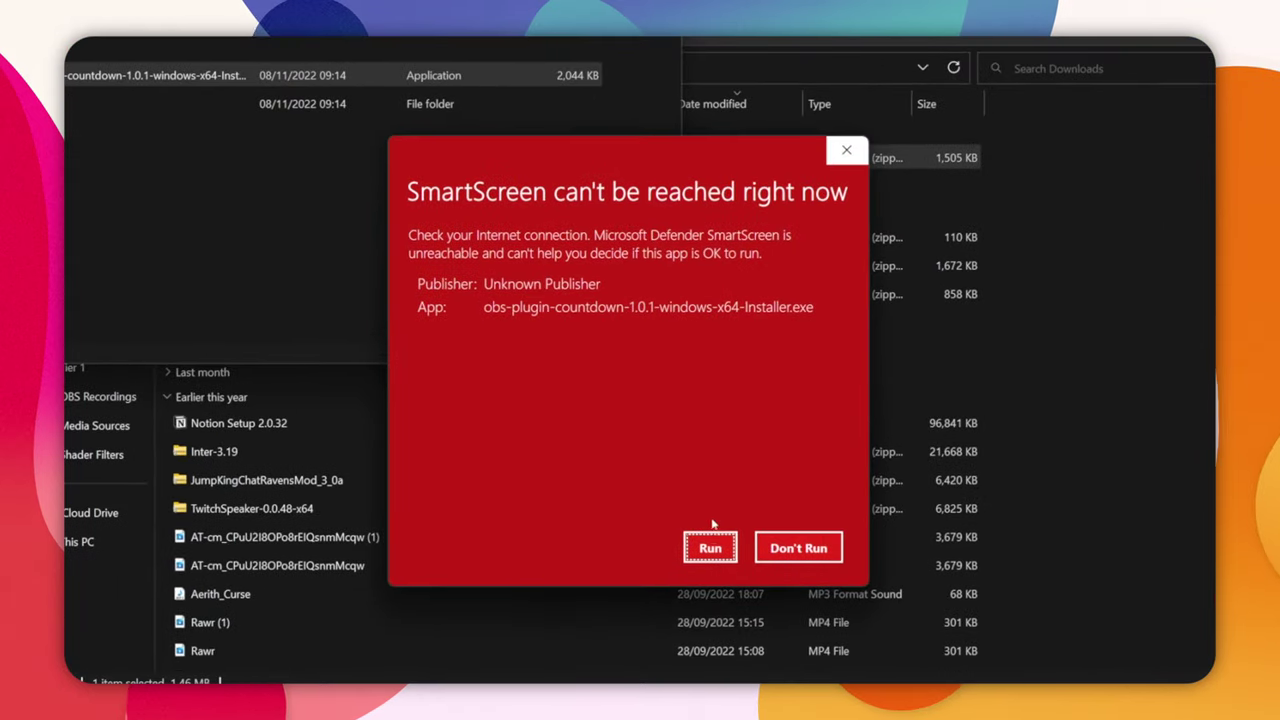
click(710, 545)
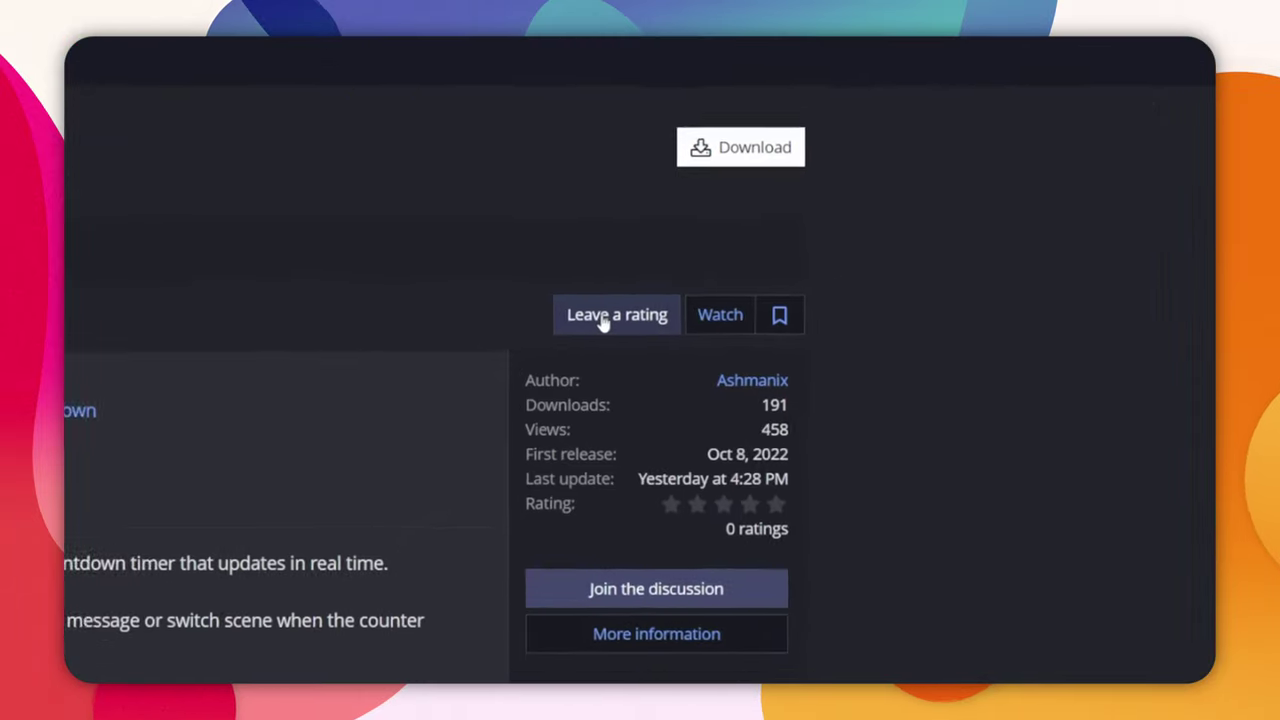
Post a five-star rating with a short review on the Ashmanix Countdown Timer plugin page
click(604, 318)
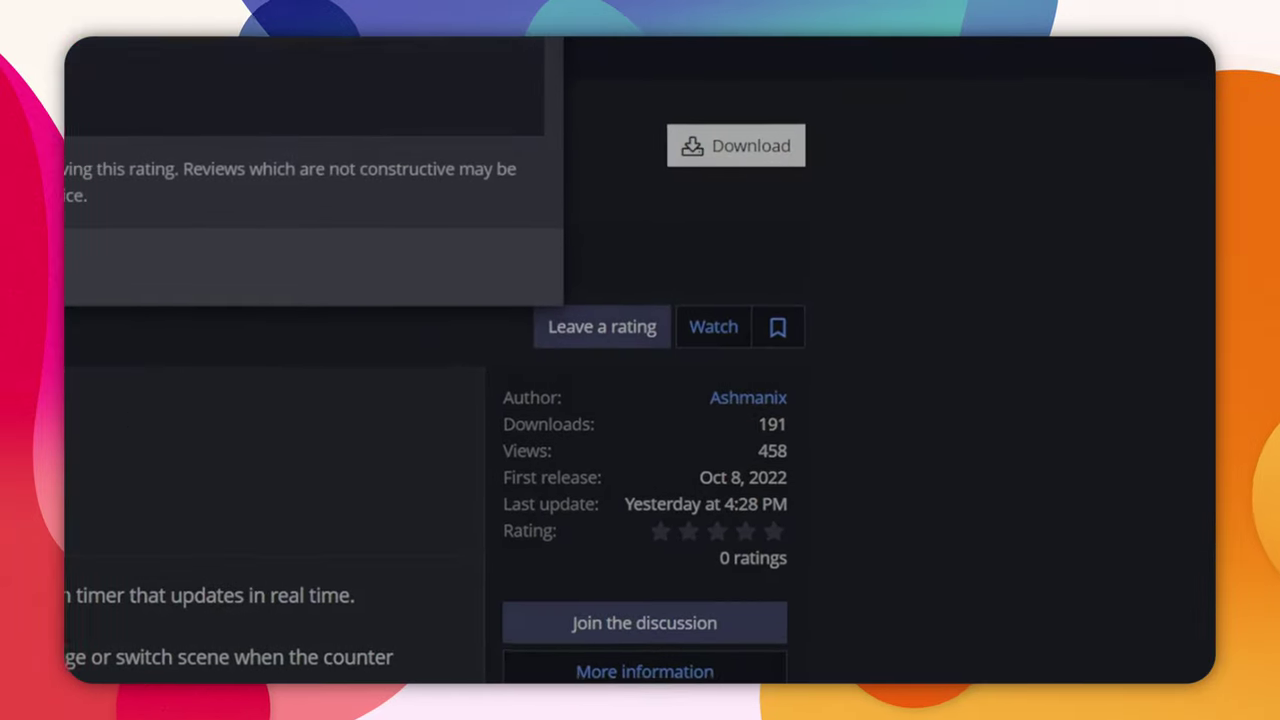
text(I absolutely love this, nice and simple!)
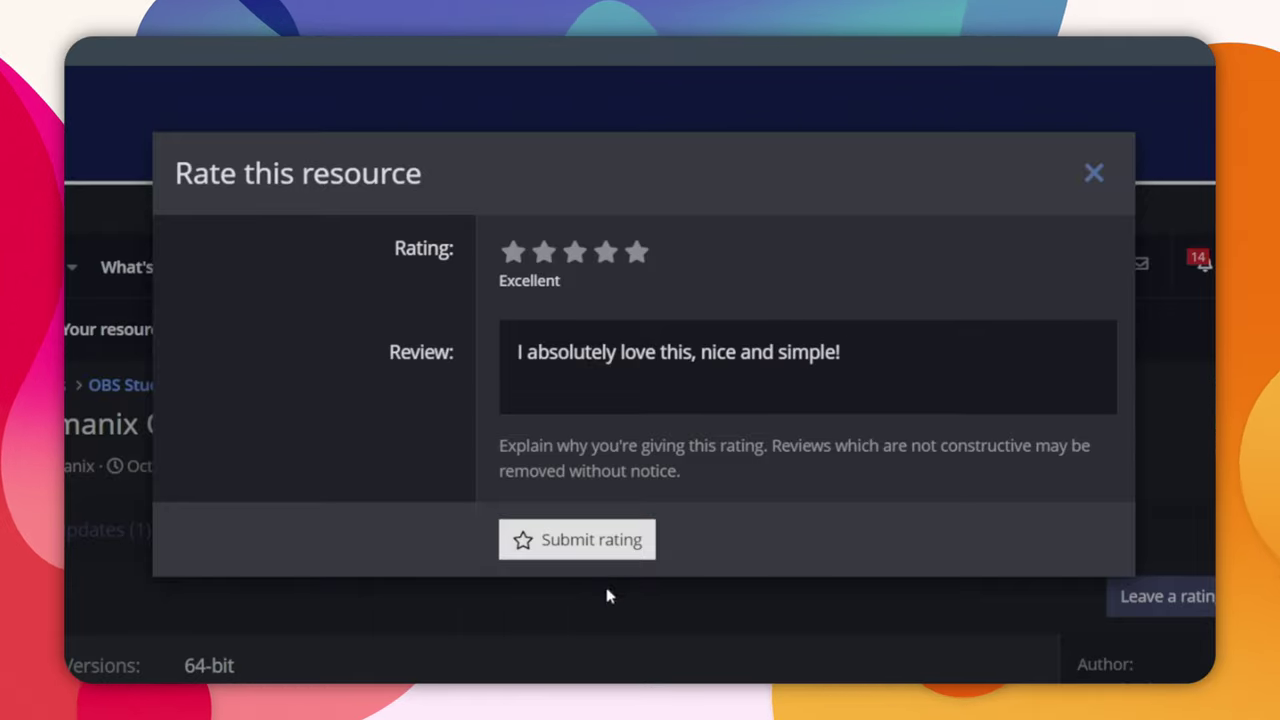
click(577, 540)
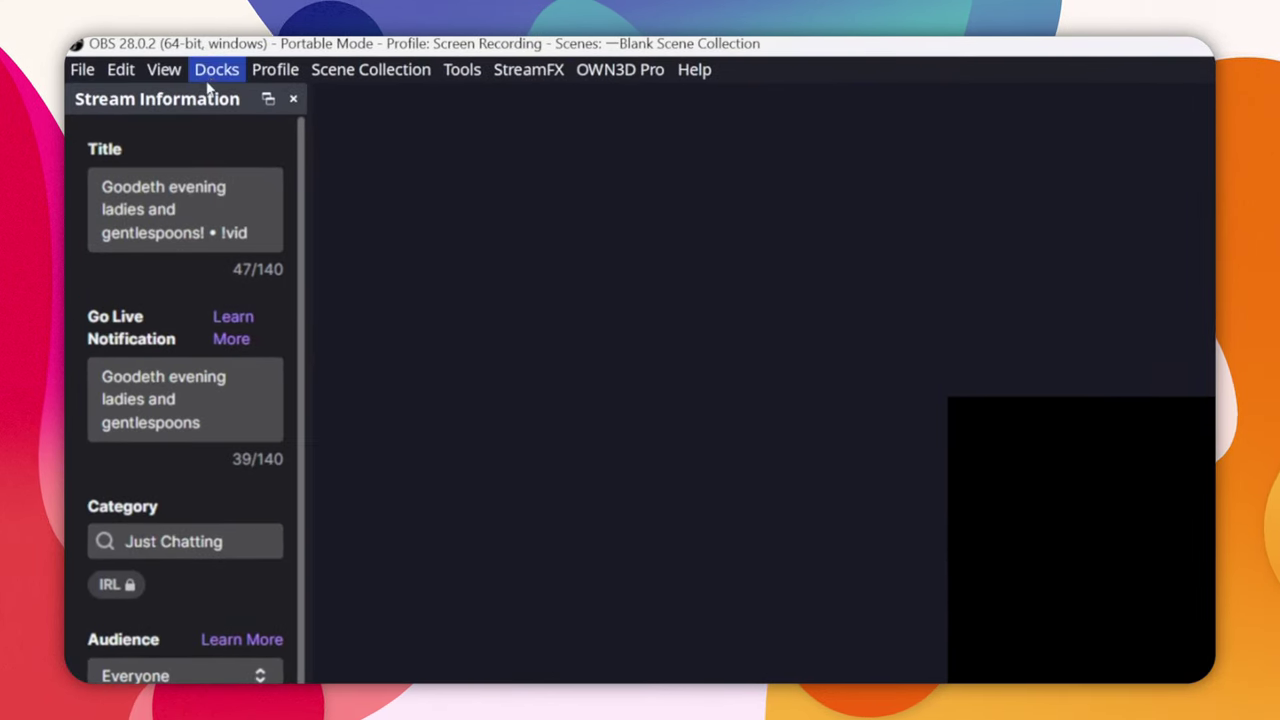
Enable the Countdown Timer dock and dock it into the bottom panel row
click(121, 51)
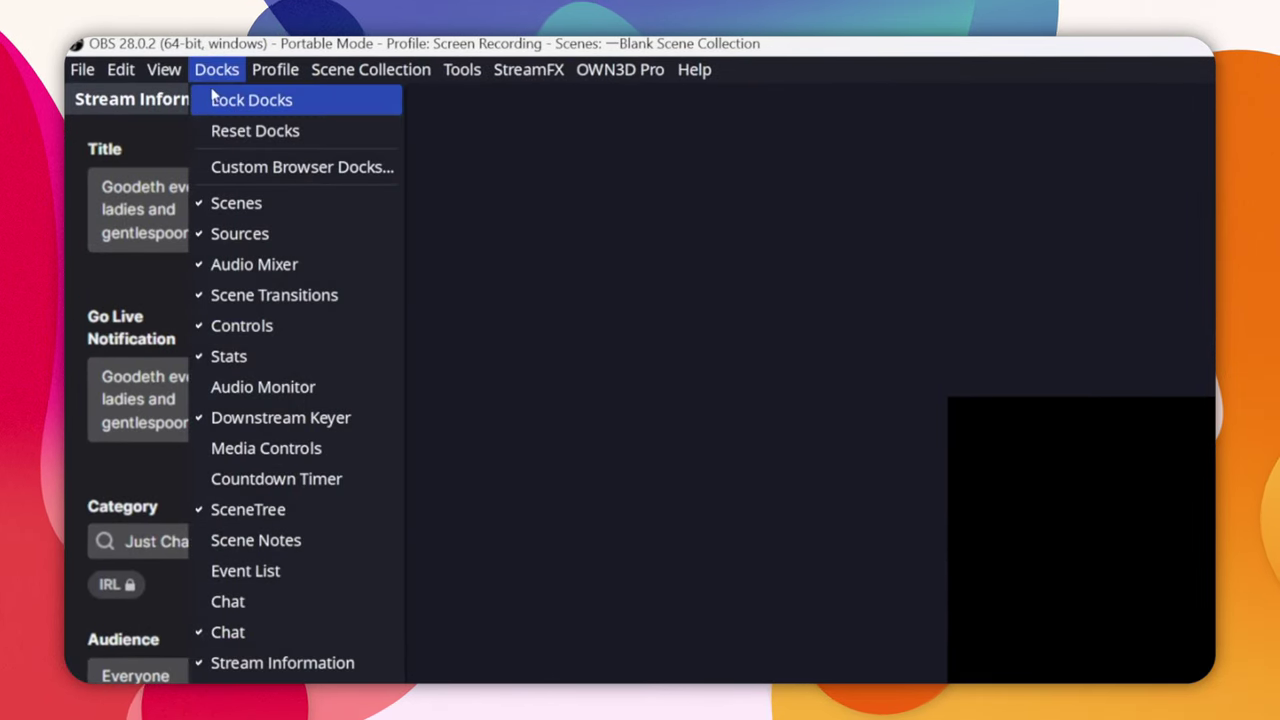
click(258, 480)
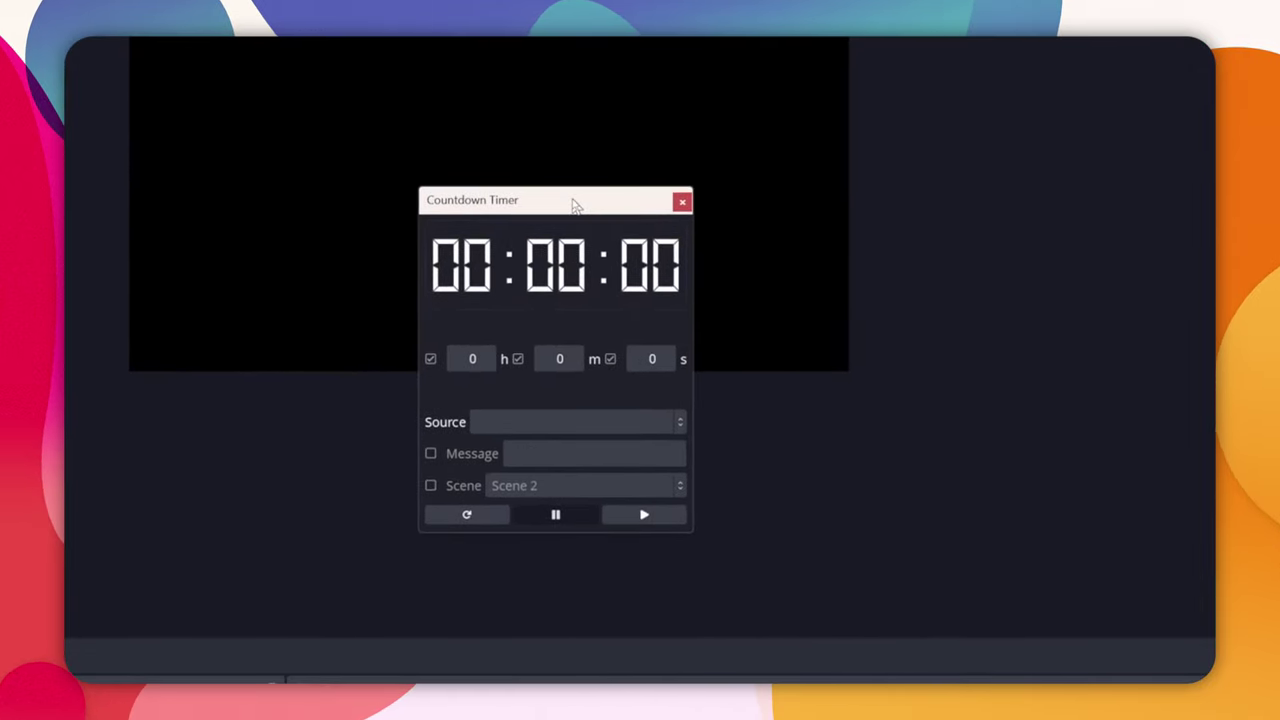
drag(575, 205, 735, 343)
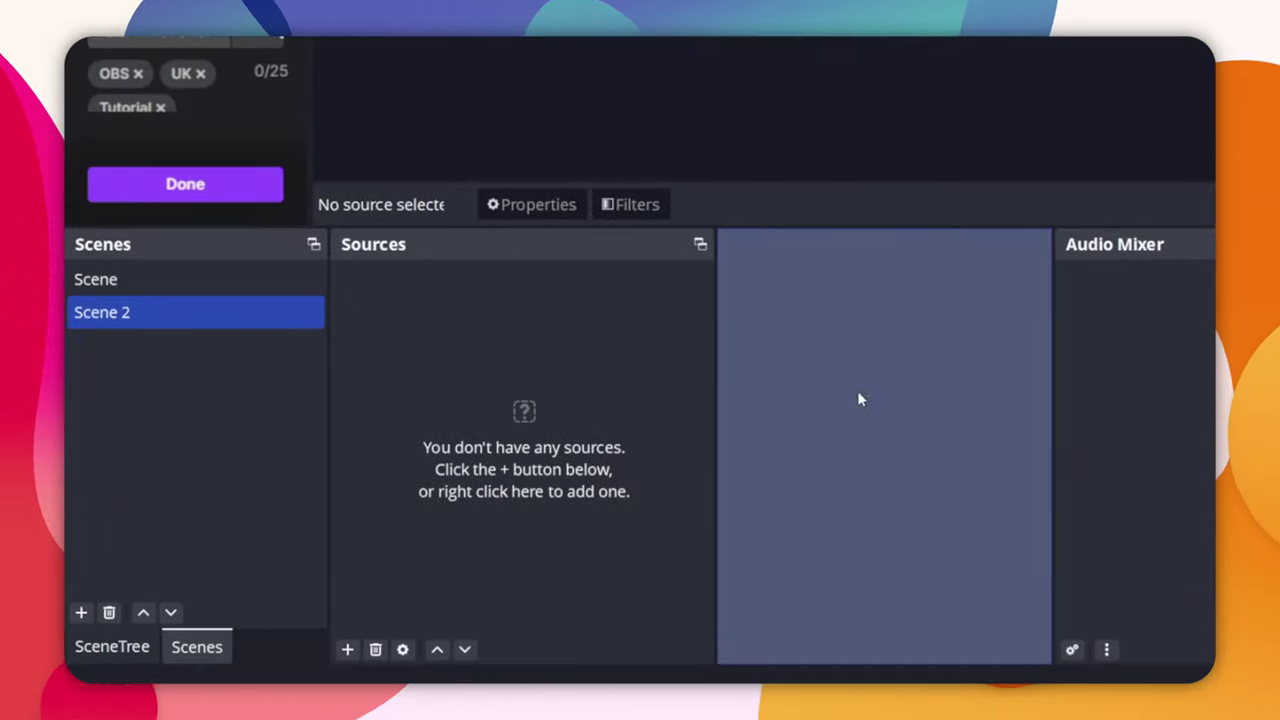
drag(858, 399, 872, 301)
double_click(866, 256)
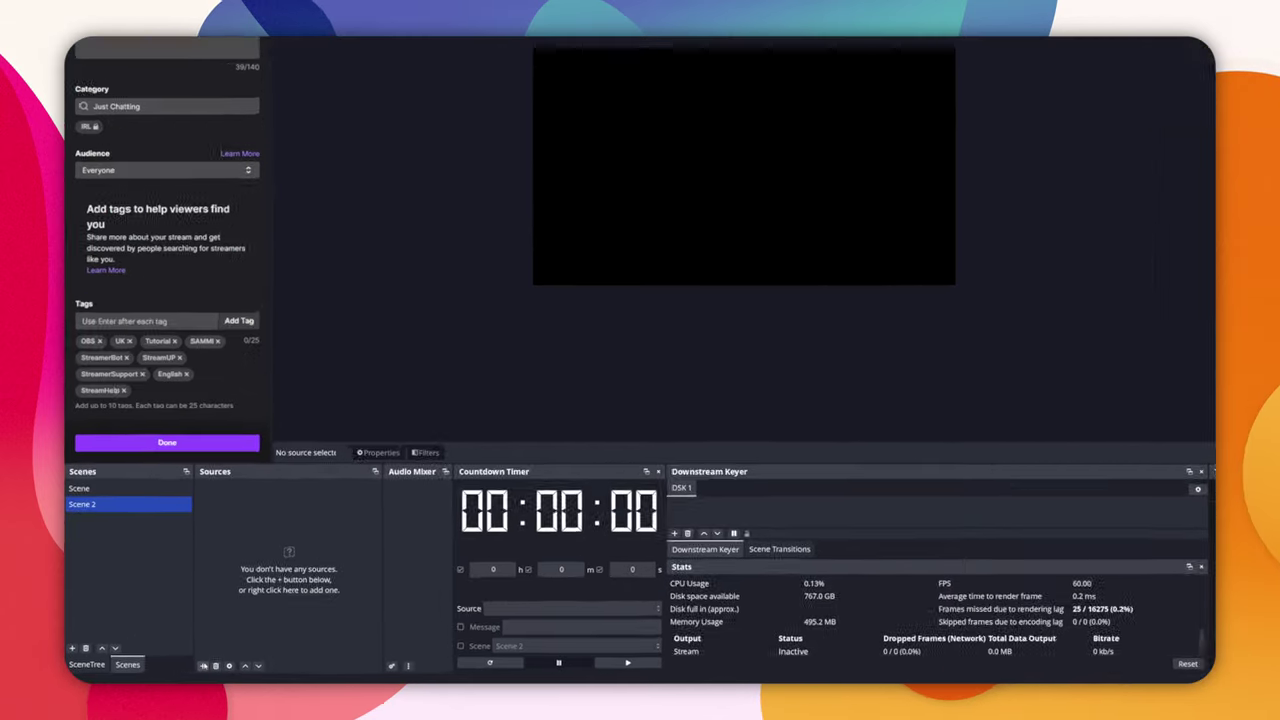
Add a Text (GDI+) source named Countdown Timer to Scene 2
click(286, 660)
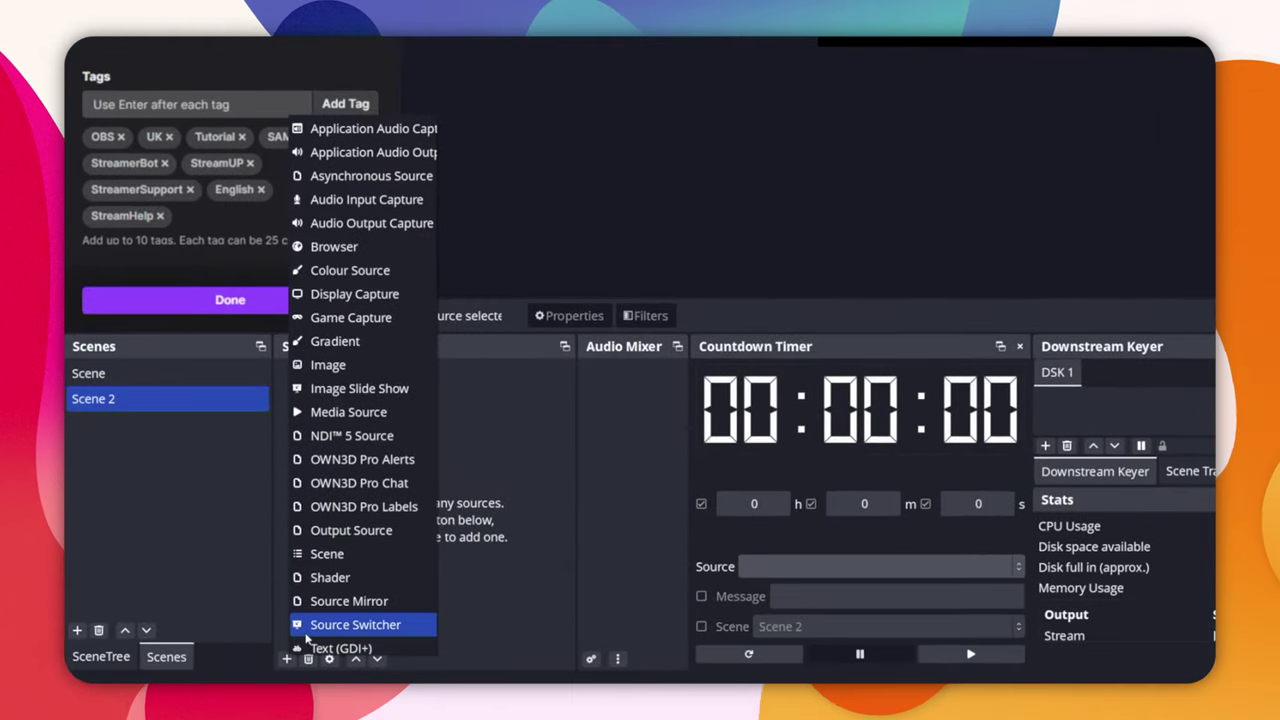
click(340, 648)
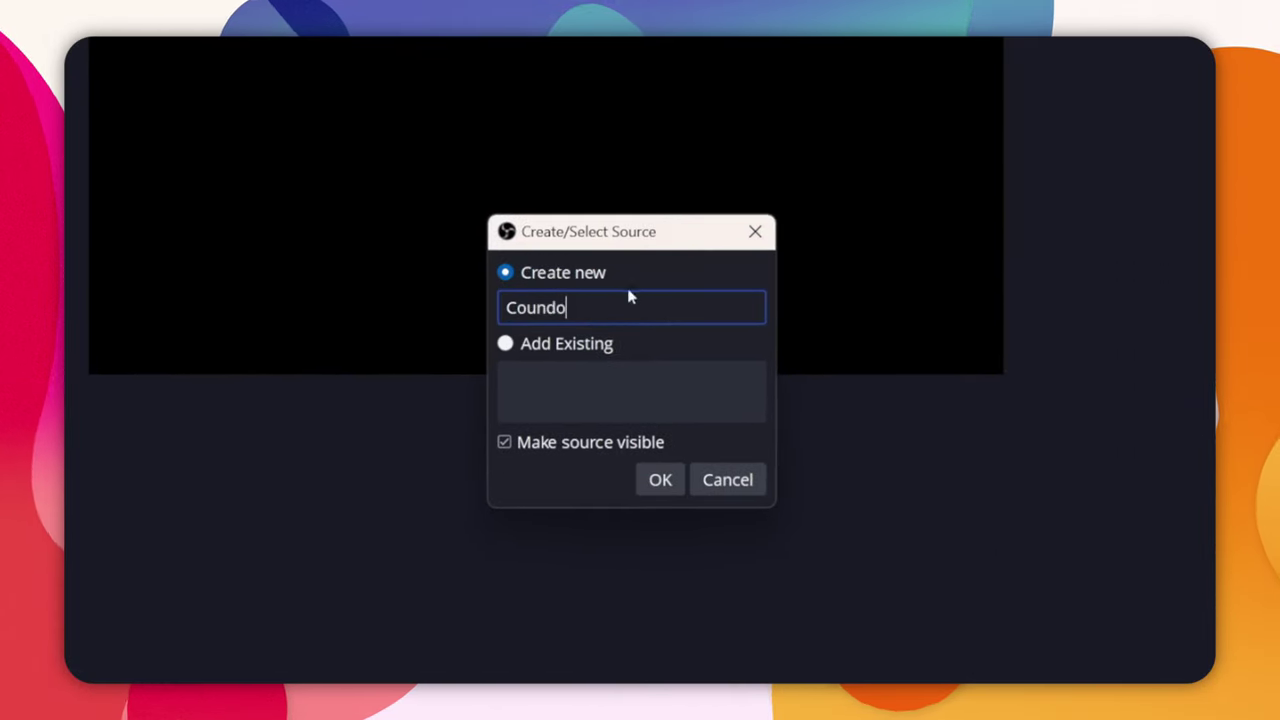
key(Return)
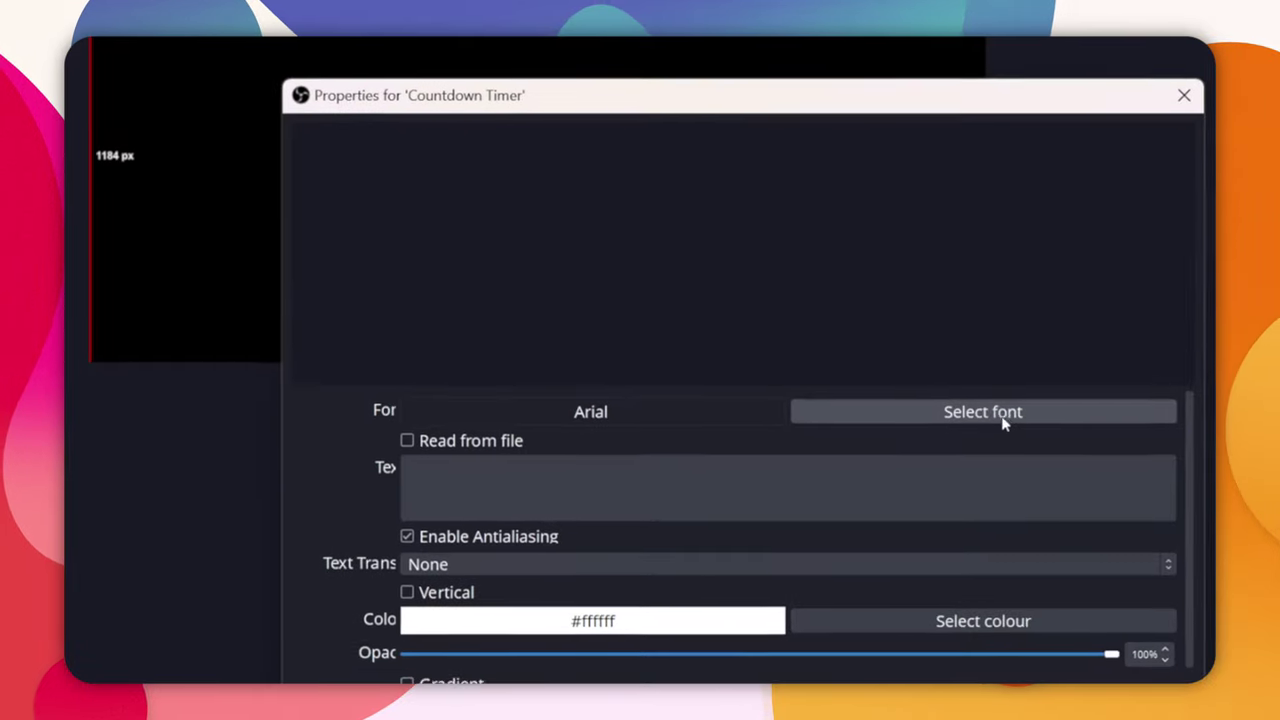
Set the text's font to Comic Sans MS and enter placeholder text 'asdasd'
click(1000, 418)
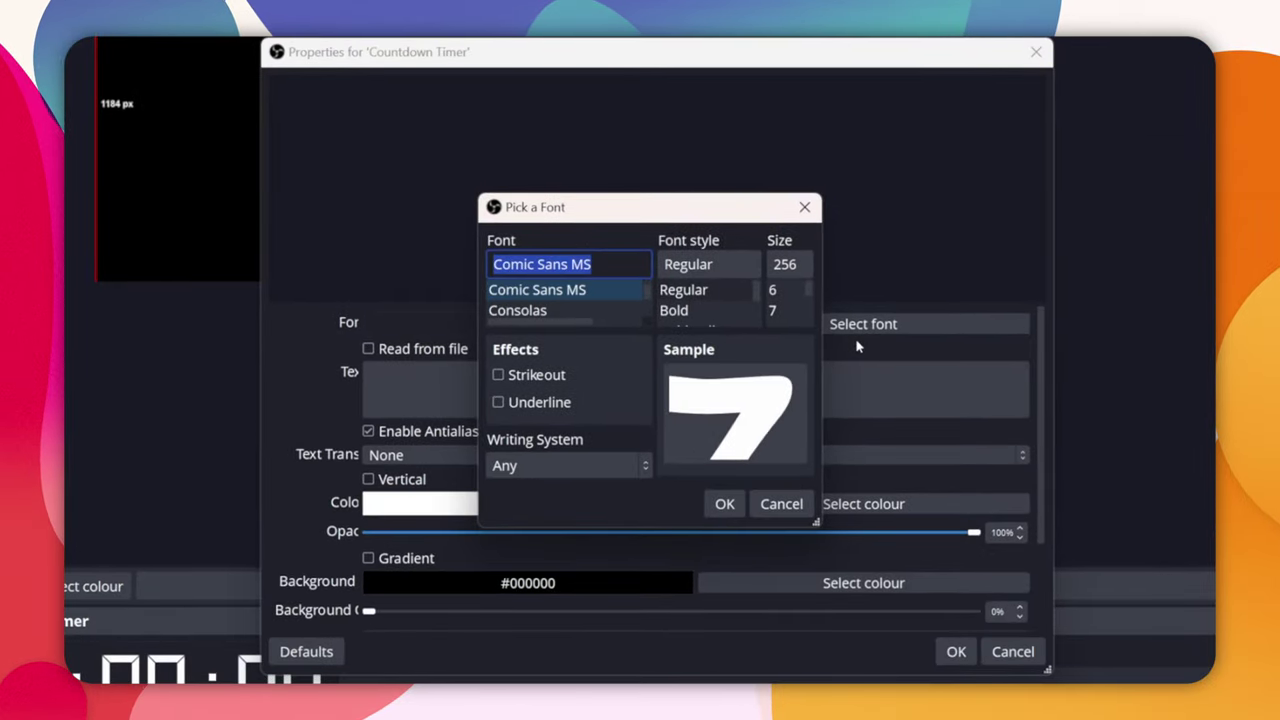
key(Return)
click(532, 423)
text(asdasd)
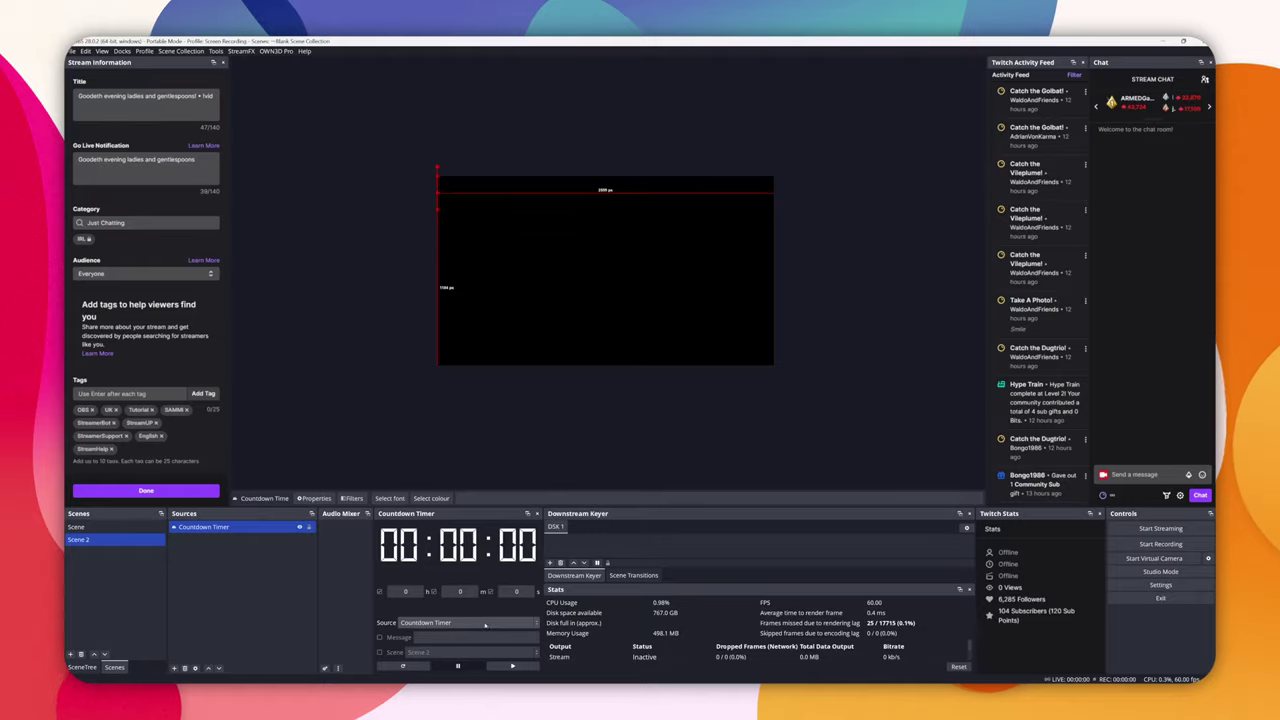
Drive the Countdown Timer source with a 2 h 57 m 20 s countdown, test-run it, then reset
click(474, 609)
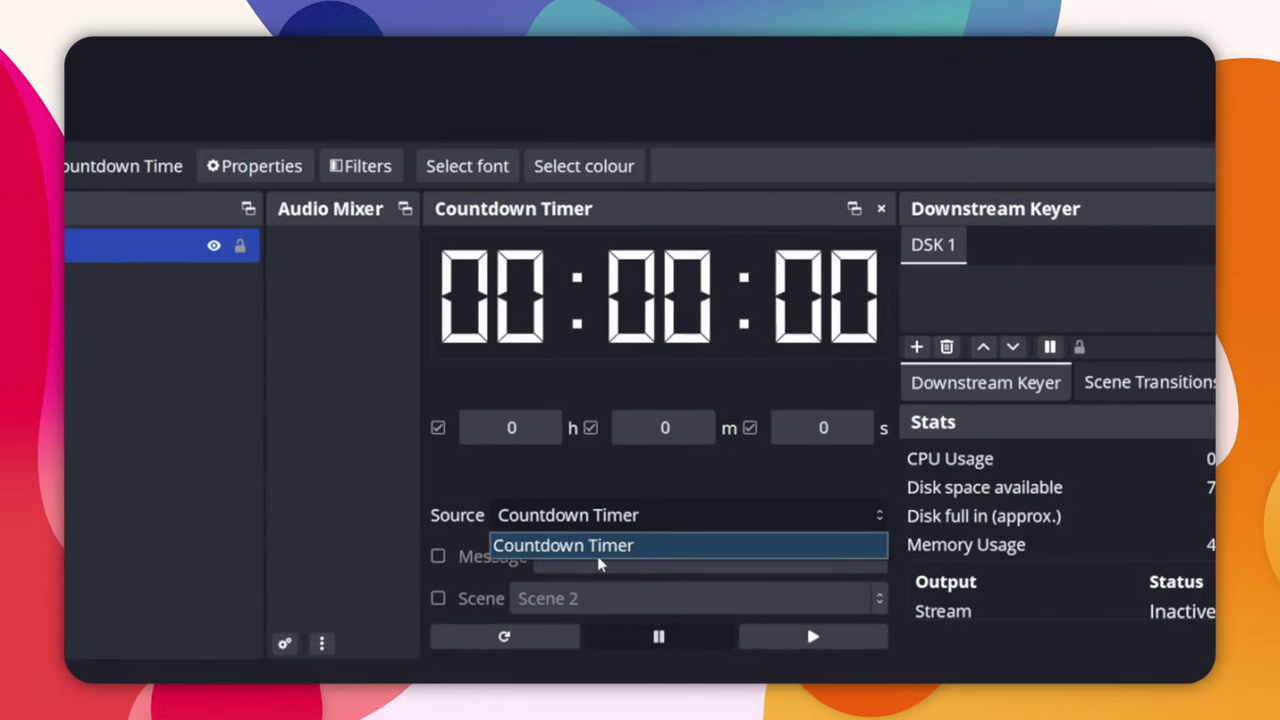
click(605, 522)
click(484, 428)
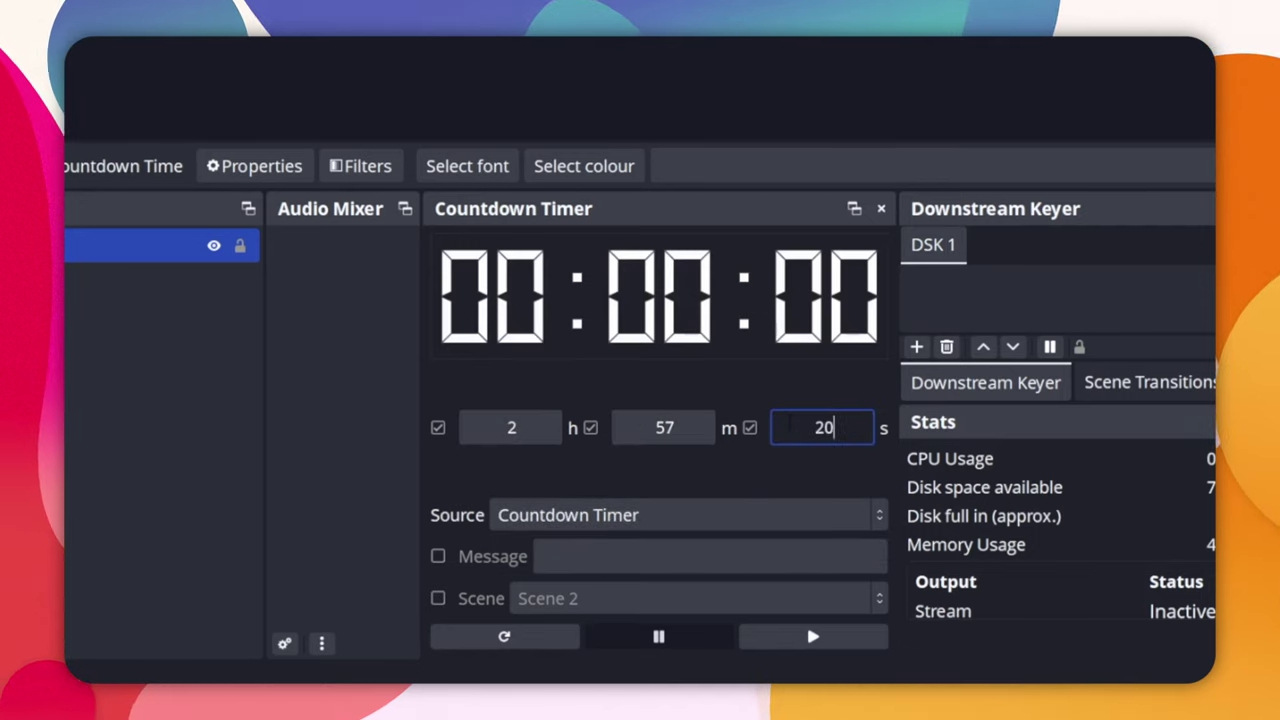
click(545, 637)
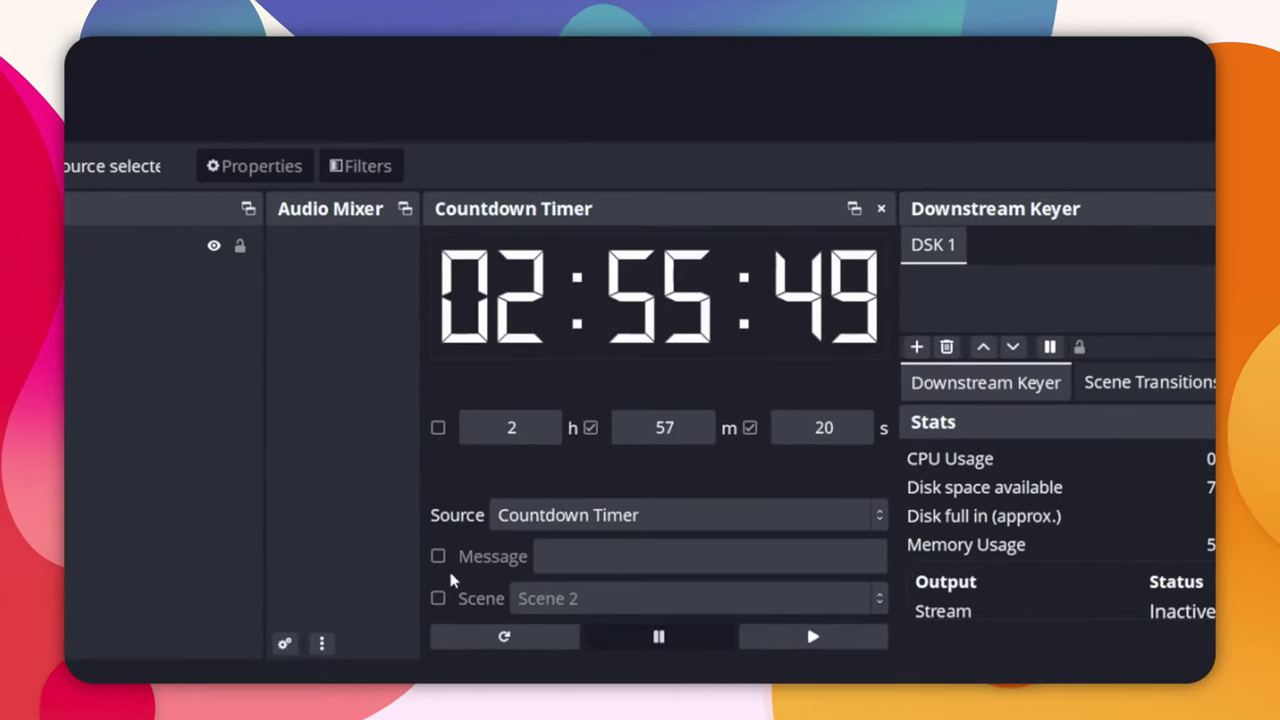
click(504, 637)
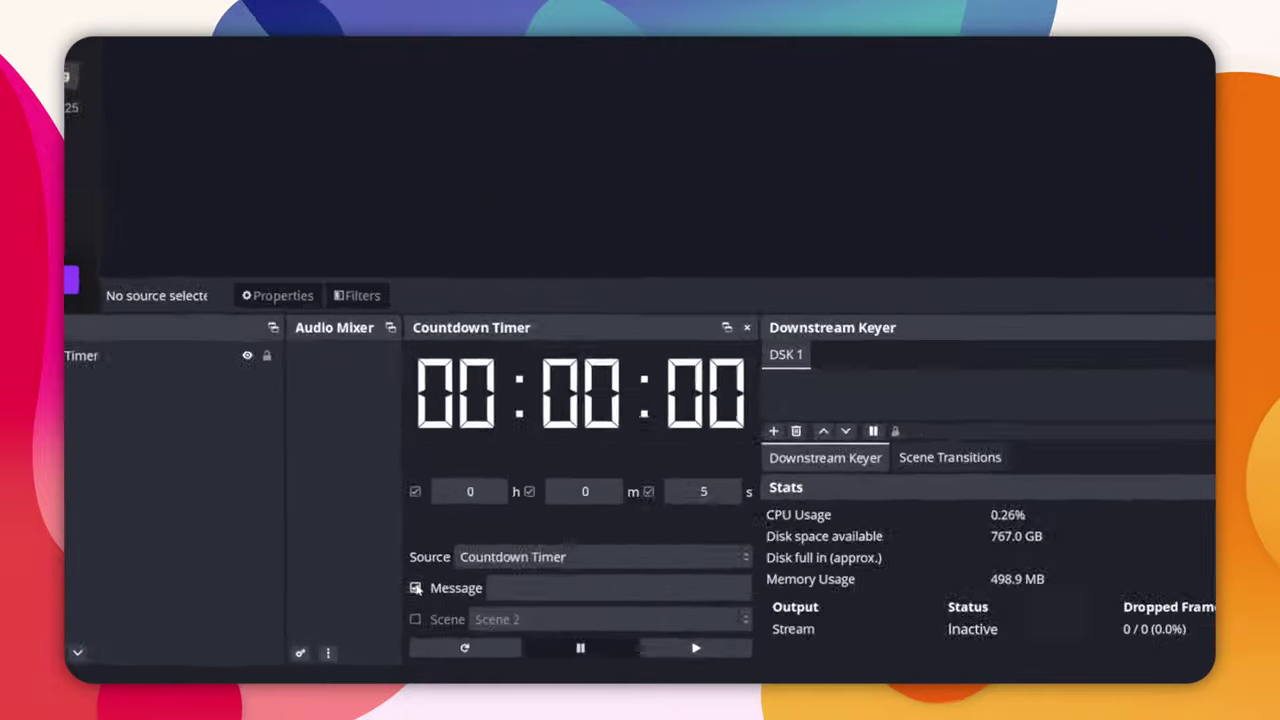
Set a 5-second countdown ending on 'Stream Starting', start it, and select Scene 2
click(538, 585)
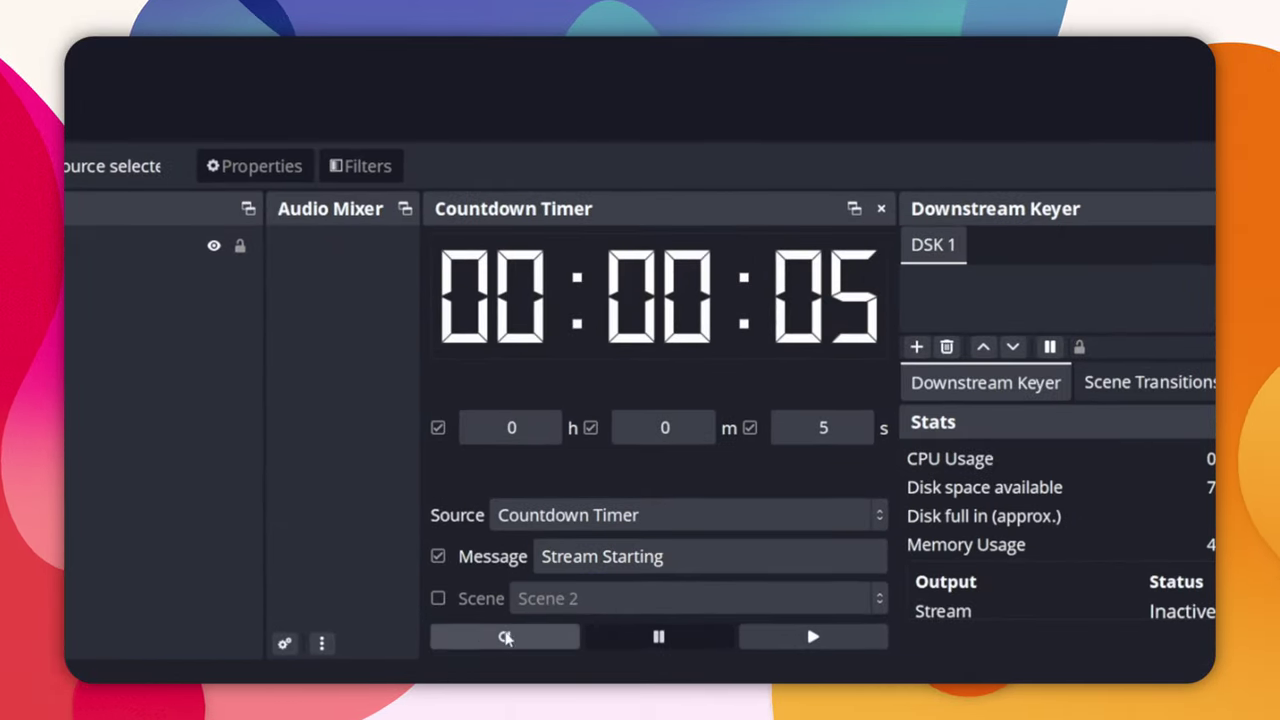
click(813, 637)
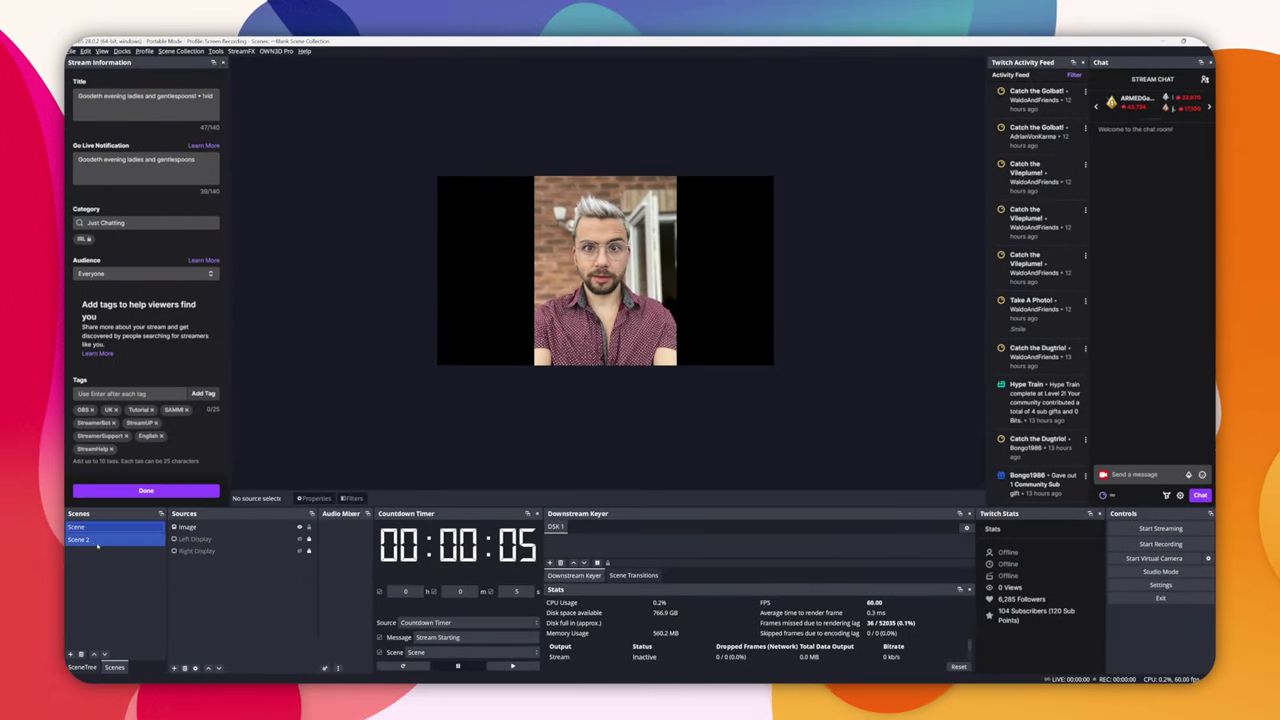
click(93, 540)
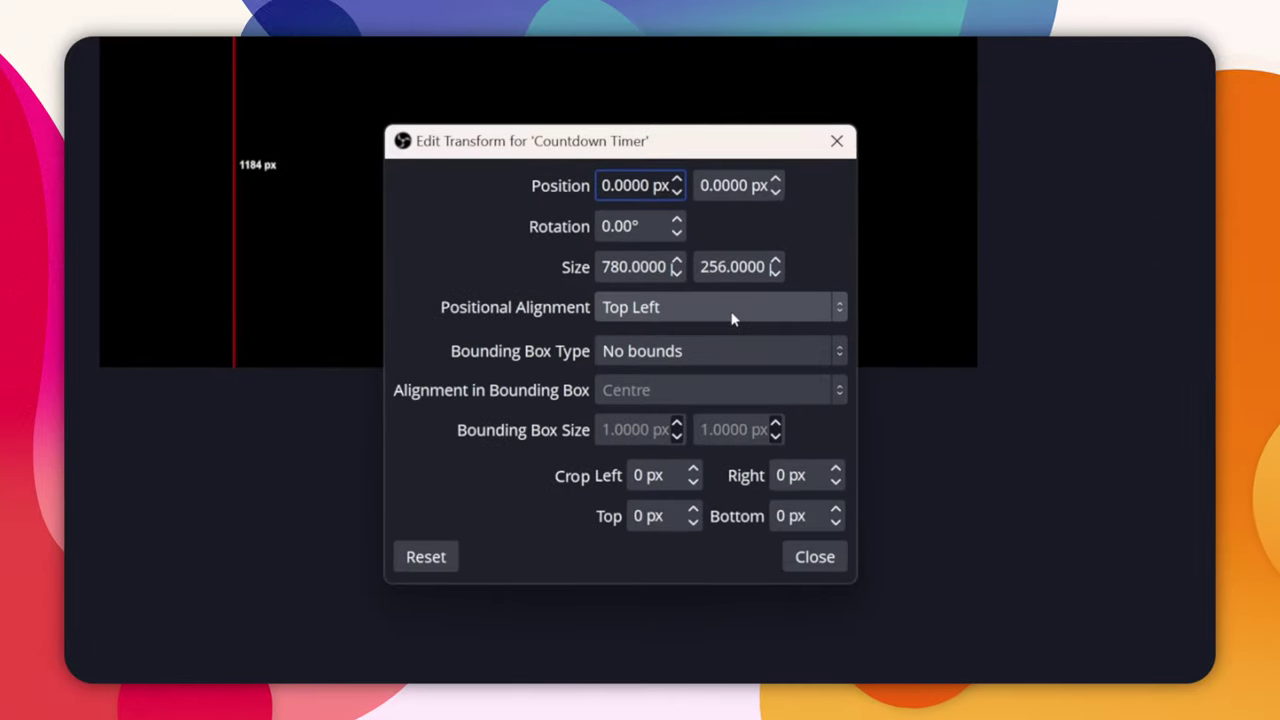
Set the source's positional alignment to Centre and centre it on the canvas with Ctrl+D
click(713, 314)
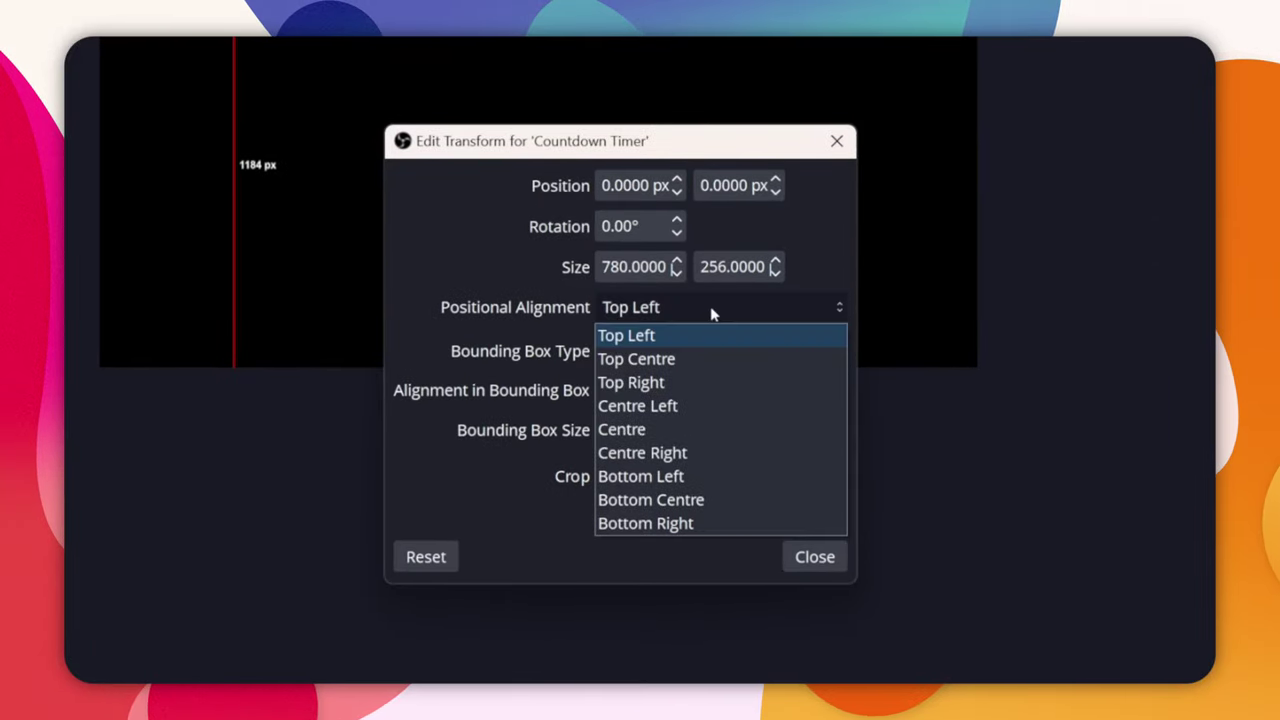
click(649, 430)
click(818, 559)
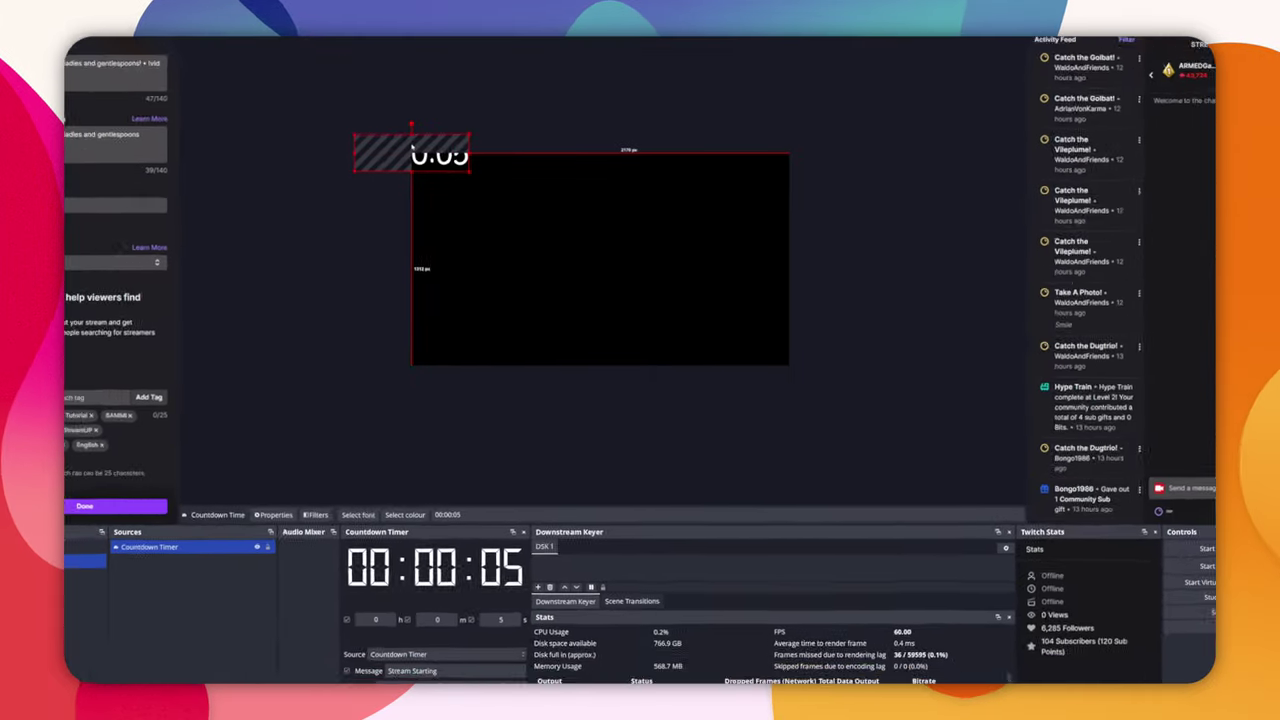
key(ctrl+d)
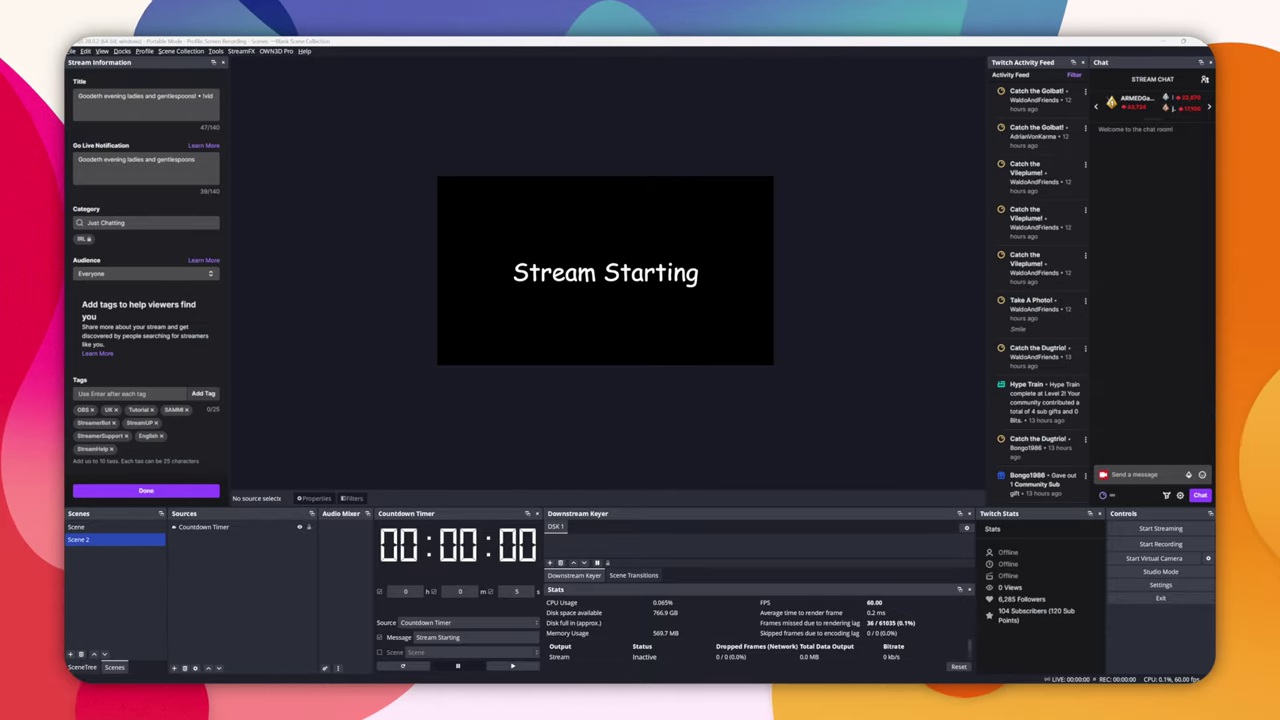
Turn on a size 2 outline for the Countdown Timer text and colour it dark red
double_click(203, 527)
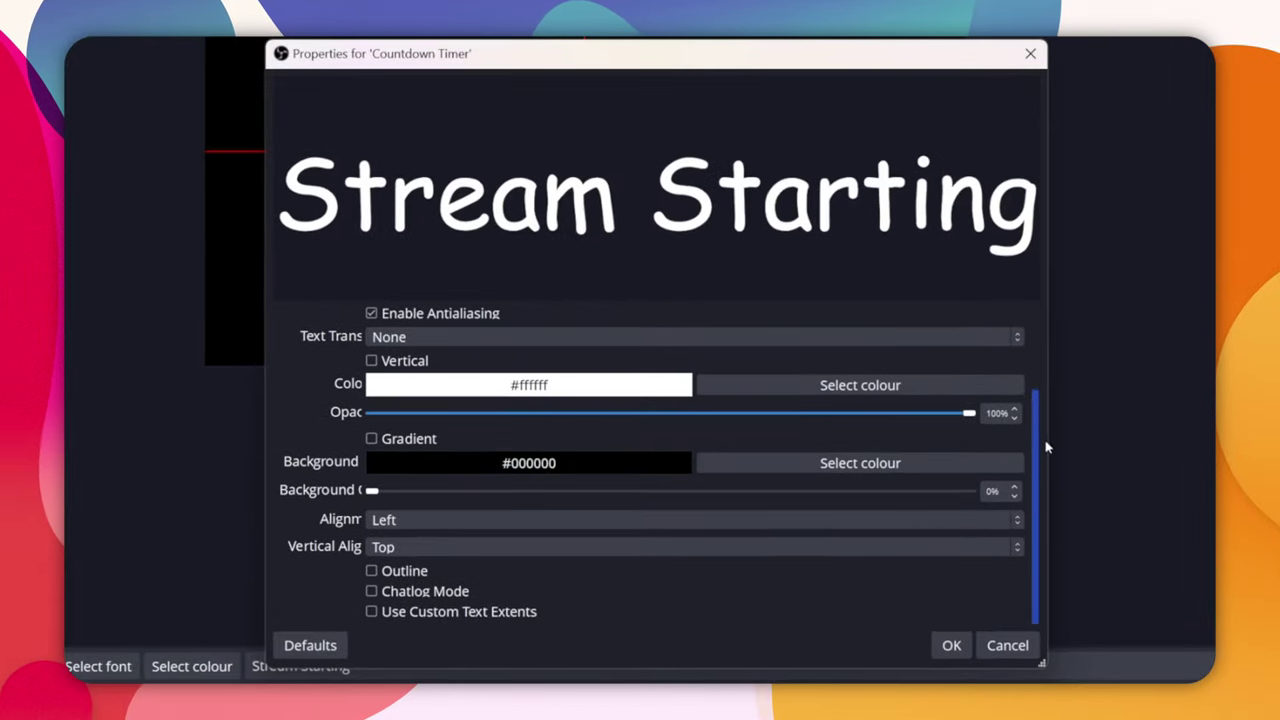
click(371, 571)
scroll(429, 577, down, 3)
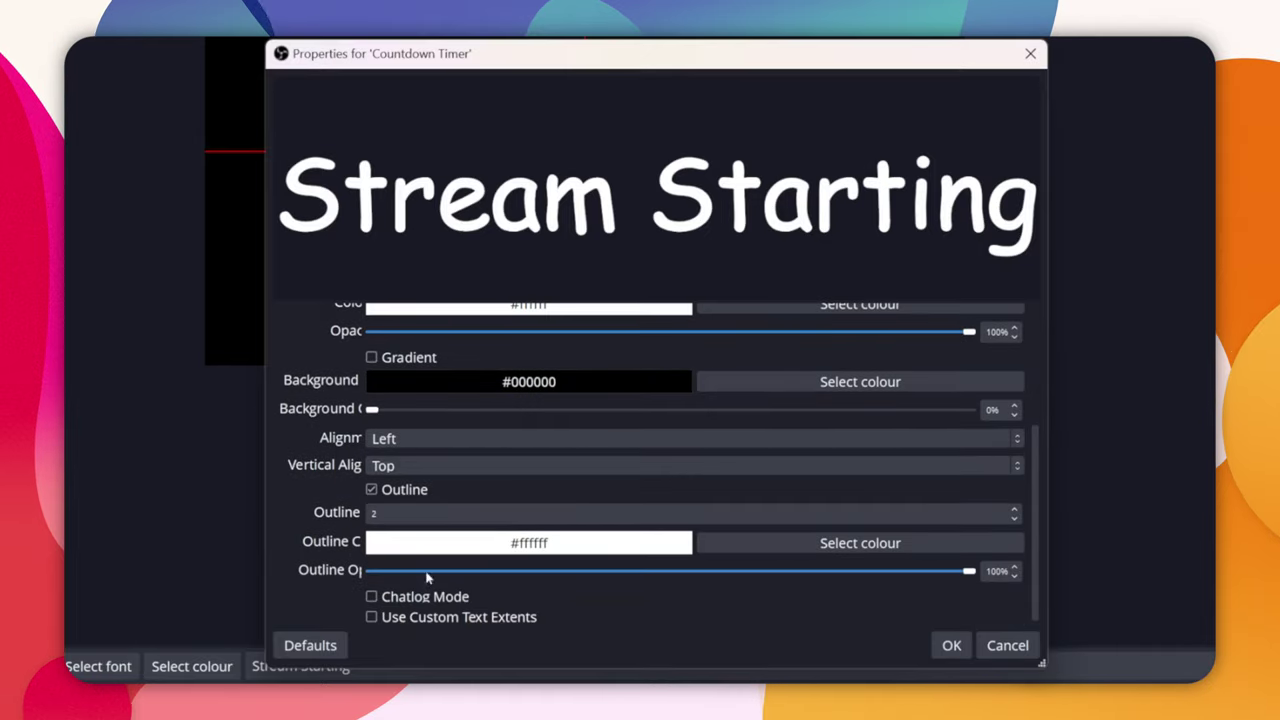
click(840, 543)
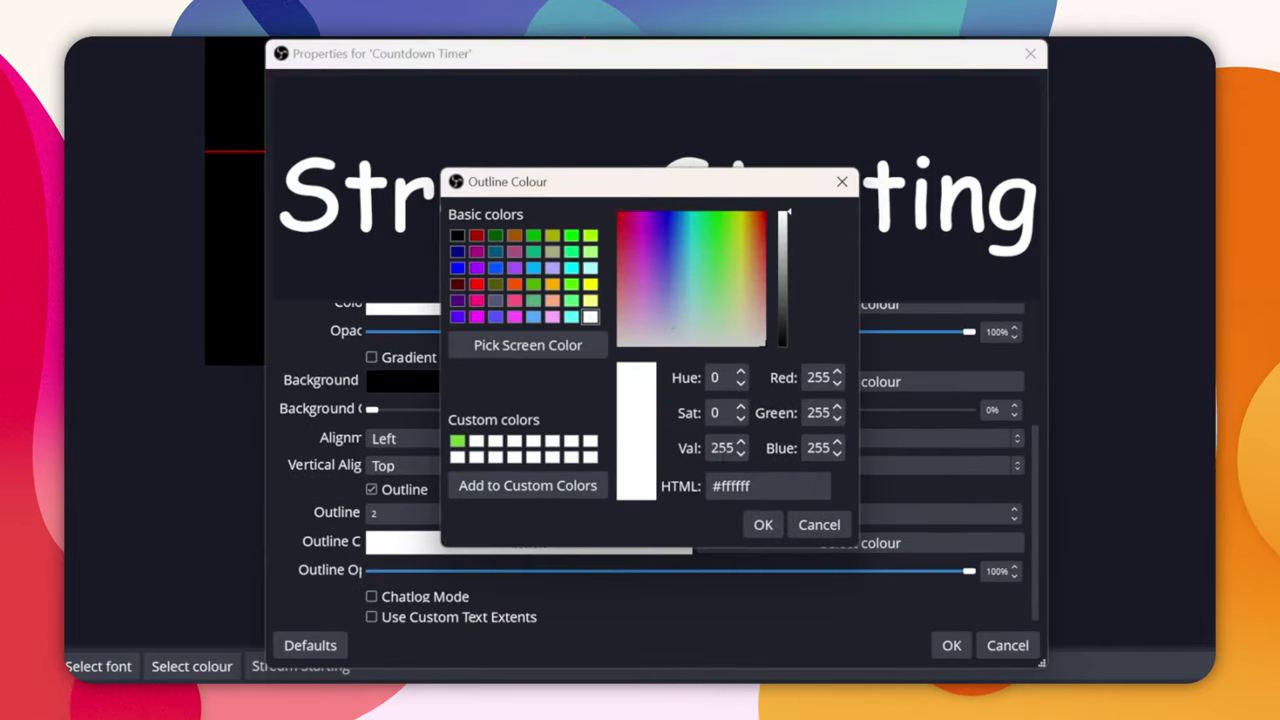
click(476, 235)
key(Return)
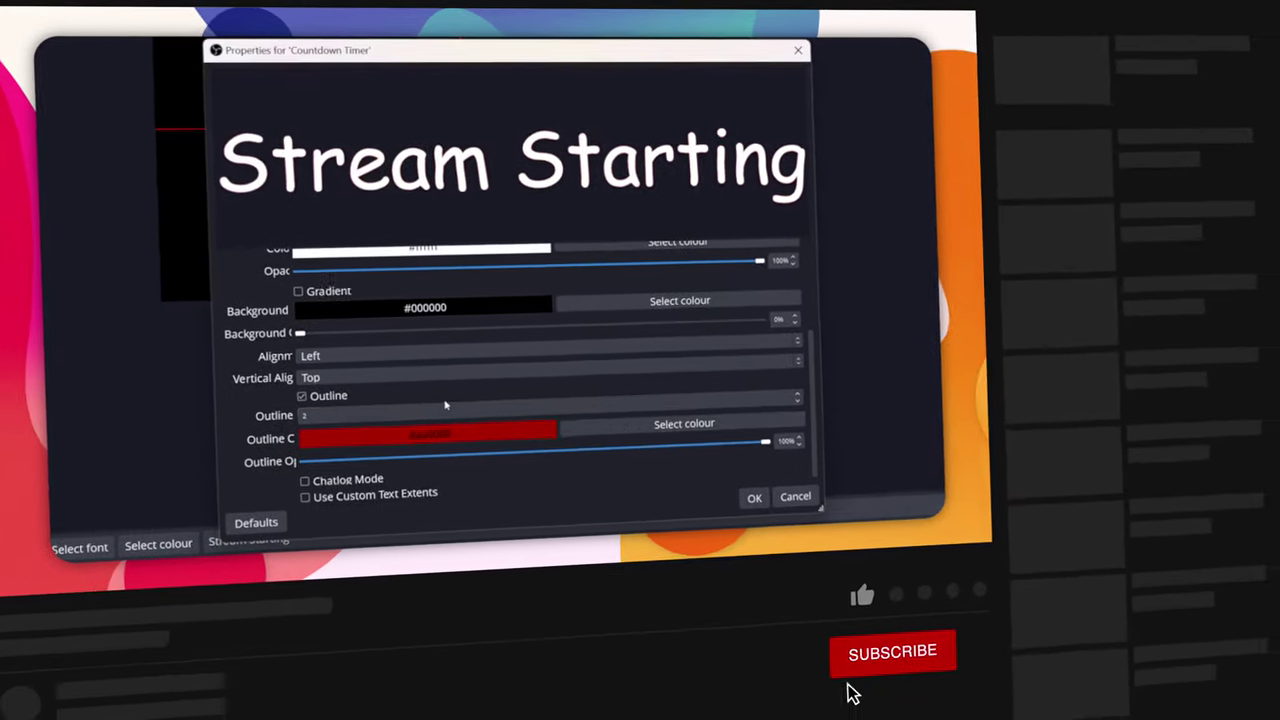